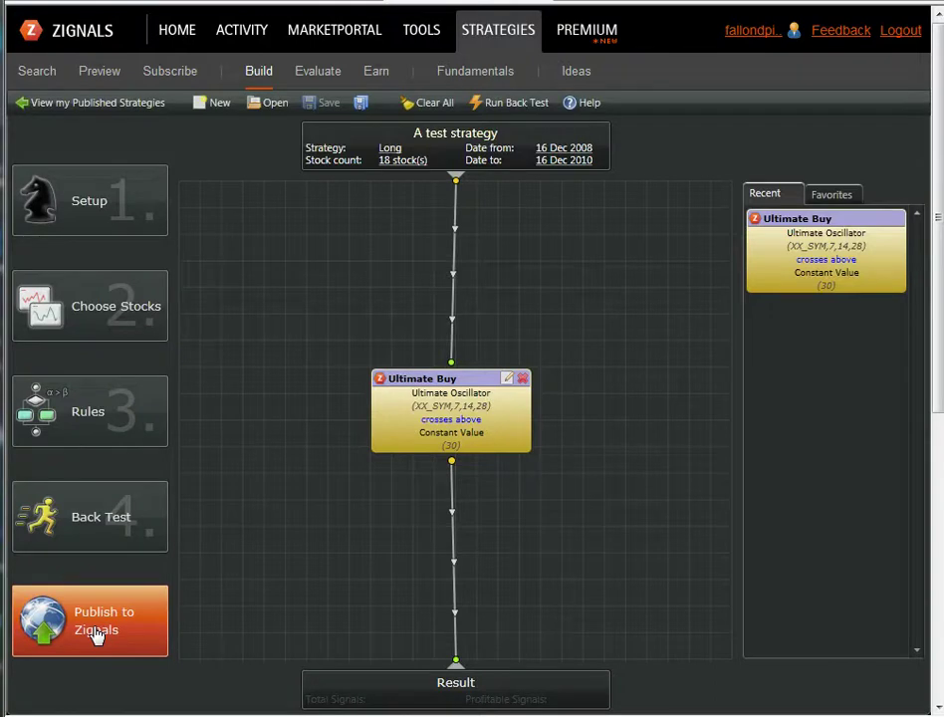
Attempt to publish the strategy to Zignals at a $100 monthly subscription; rejected as a duplicate name
{"action": "left_click", "coordinate": [385, 166]}
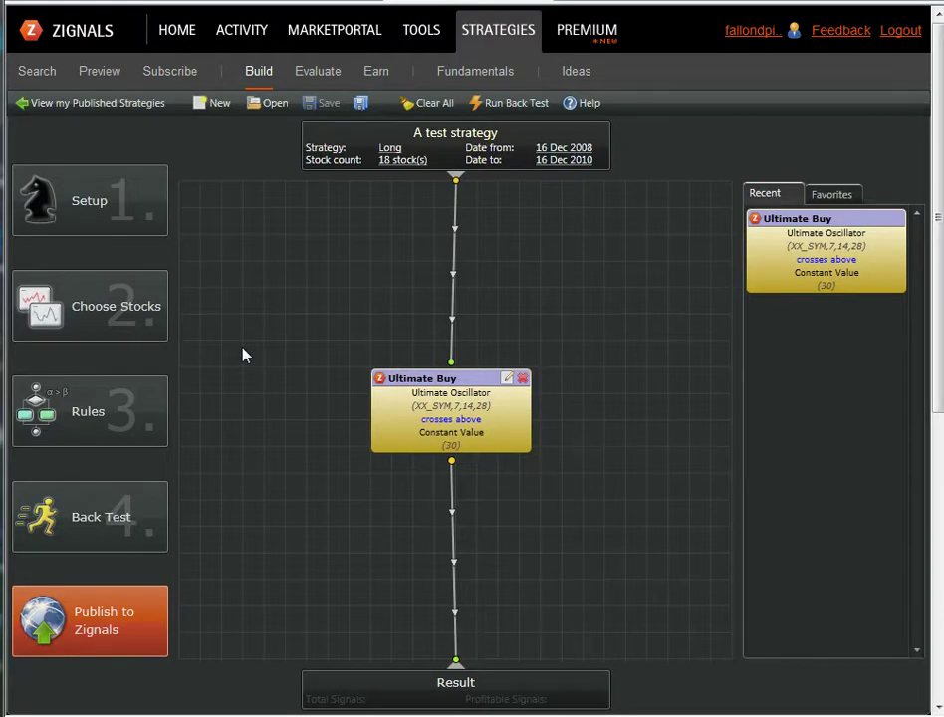
{"action": "left_click", "coordinate": [115, 620]}
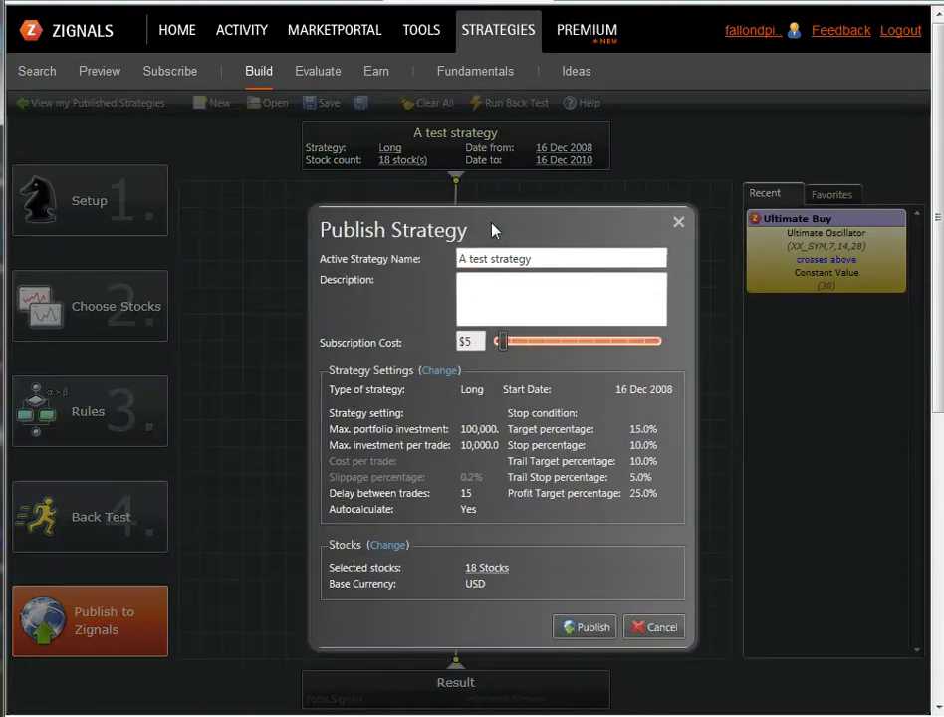
{"action": "left_click", "coordinate": [479, 288]}
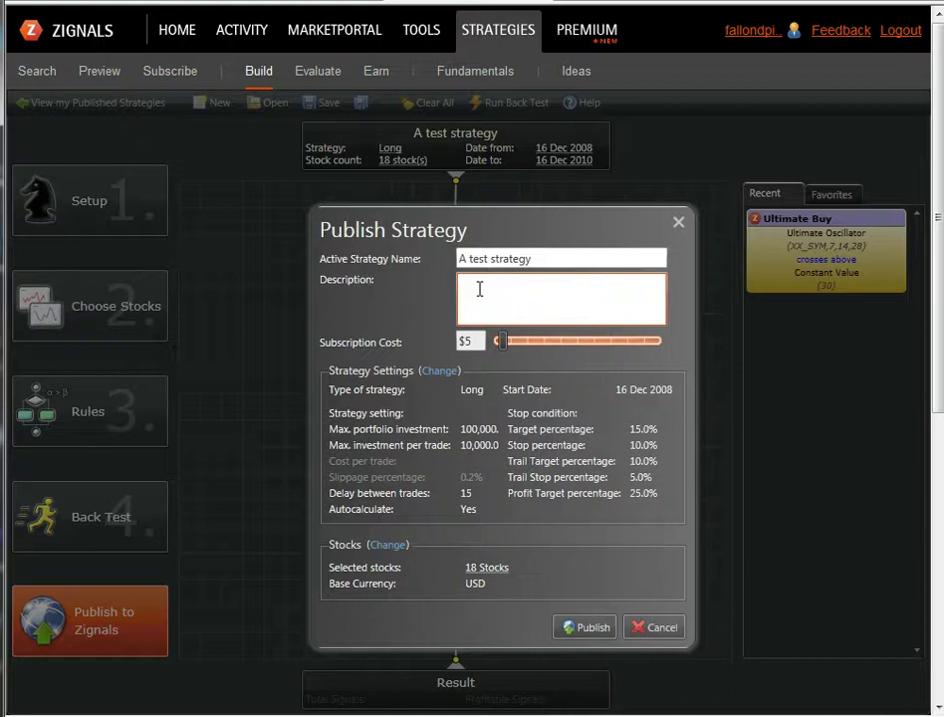
{"action": "mouse_move", "coordinate": [502, 340]}
{"action": "left_click_drag", "start_coordinate": [506, 344], "coordinate": [662, 343]}
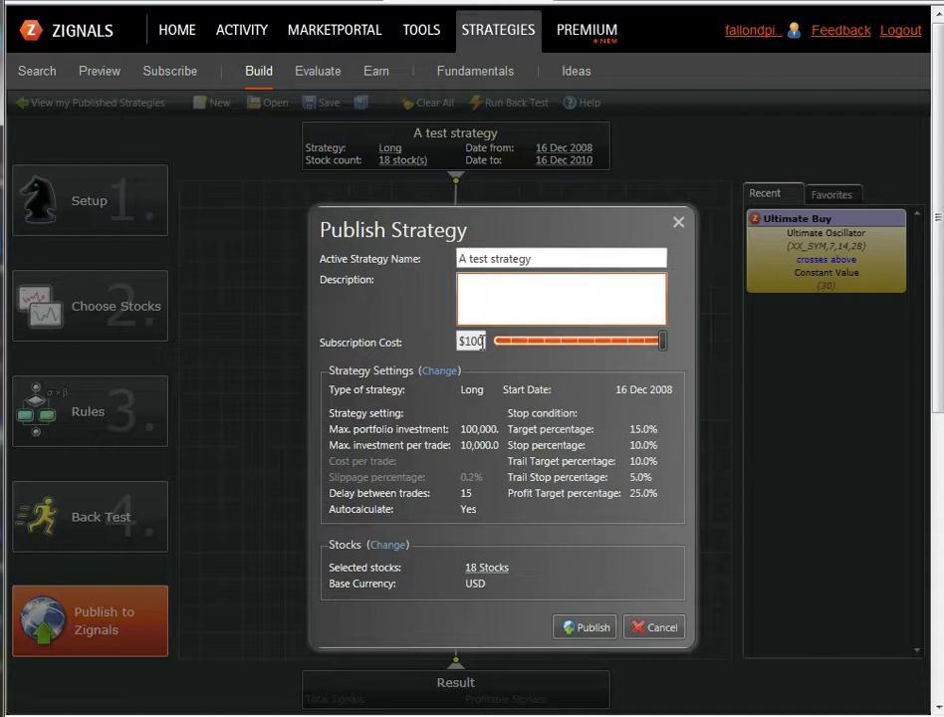
{"action": "left_click", "coordinate": [573, 635]}
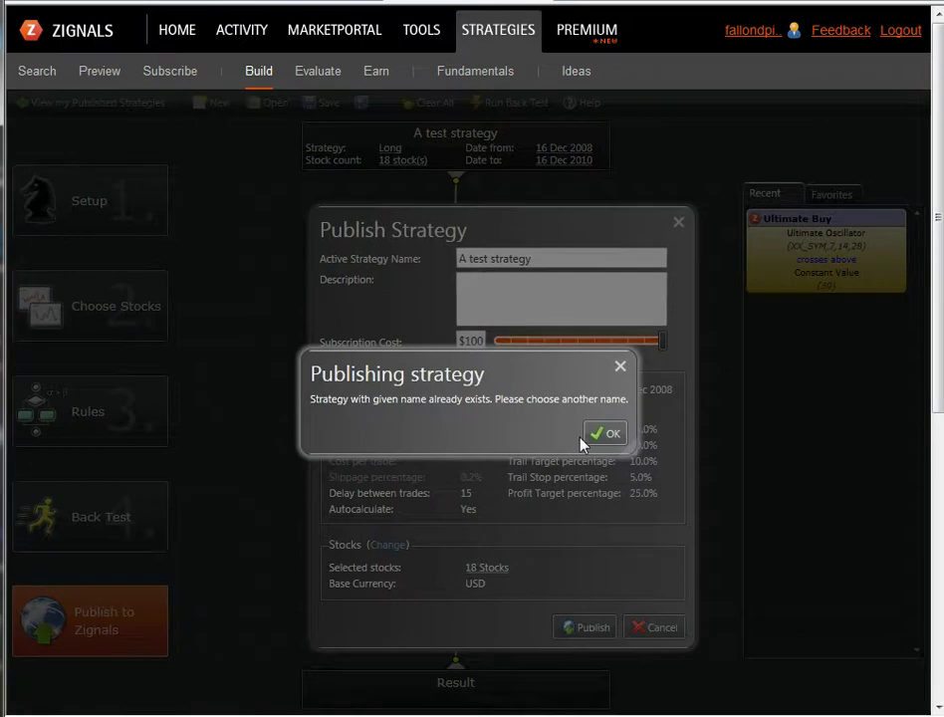
Replace the strategy name with 'Ultimate Simple Buy' and resubmit it for publishing
{"action": "left_click", "coordinate": [605, 433]}
{"action": "left_click_drag", "start_coordinate": [546, 274], "coordinate": [451, 267]}
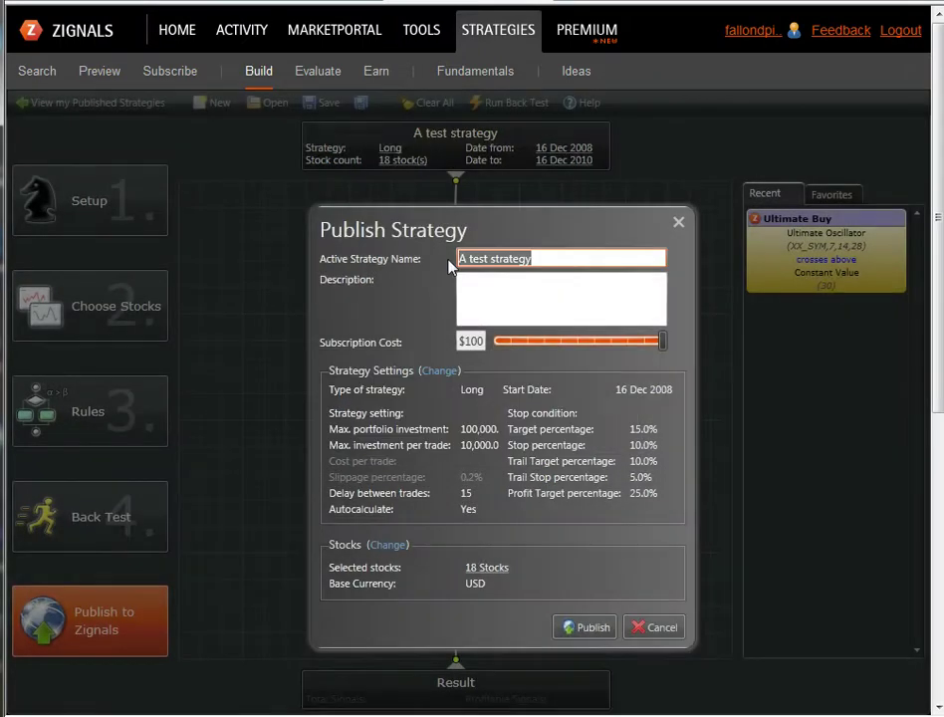
{"action": "type", "text": "MACD S"}
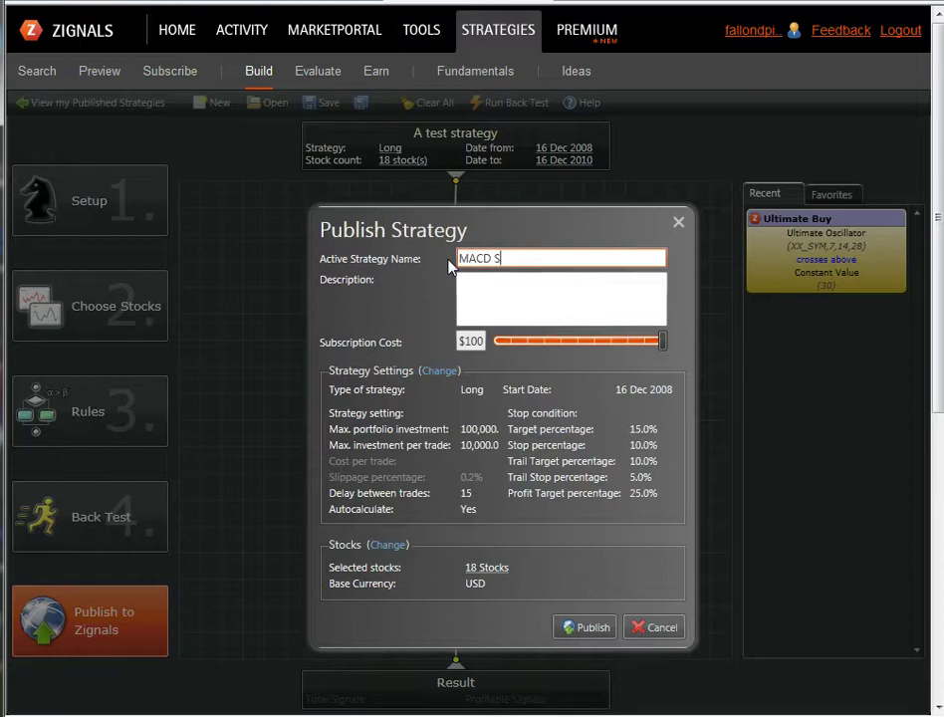
{"action": "type", "text": "imple Buy"}
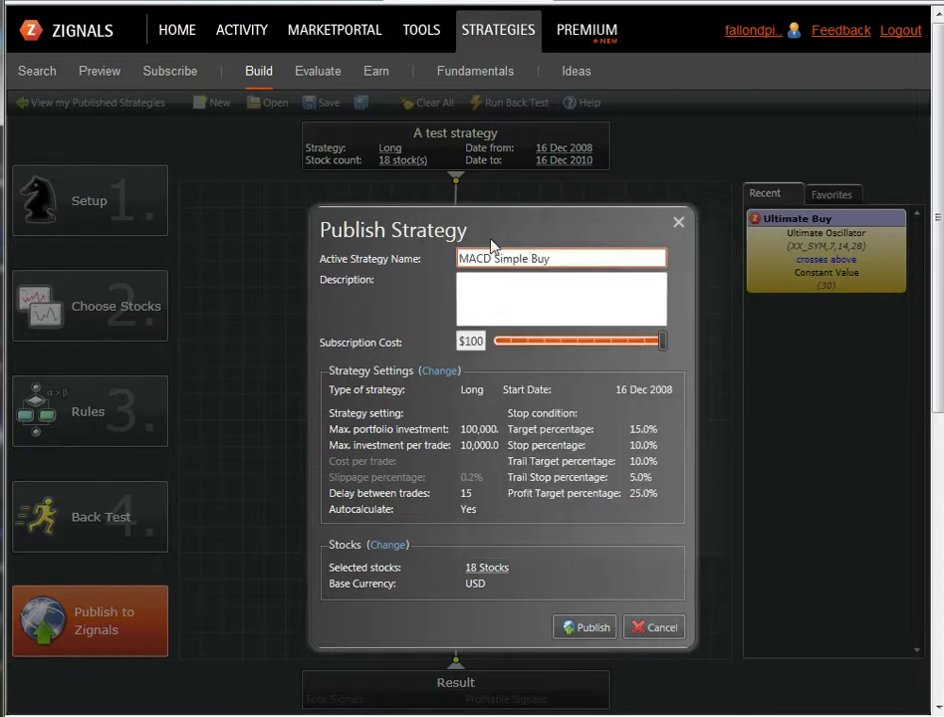
{"action": "mouse_move", "coordinate": [414, 233]}
{"action": "left_mouse_down"}
{"action": "mouse_move", "coordinate": [620, 261]}
{"action": "mouse_move", "coordinate": [404, 246]}
{"action": "left_mouse_up"}
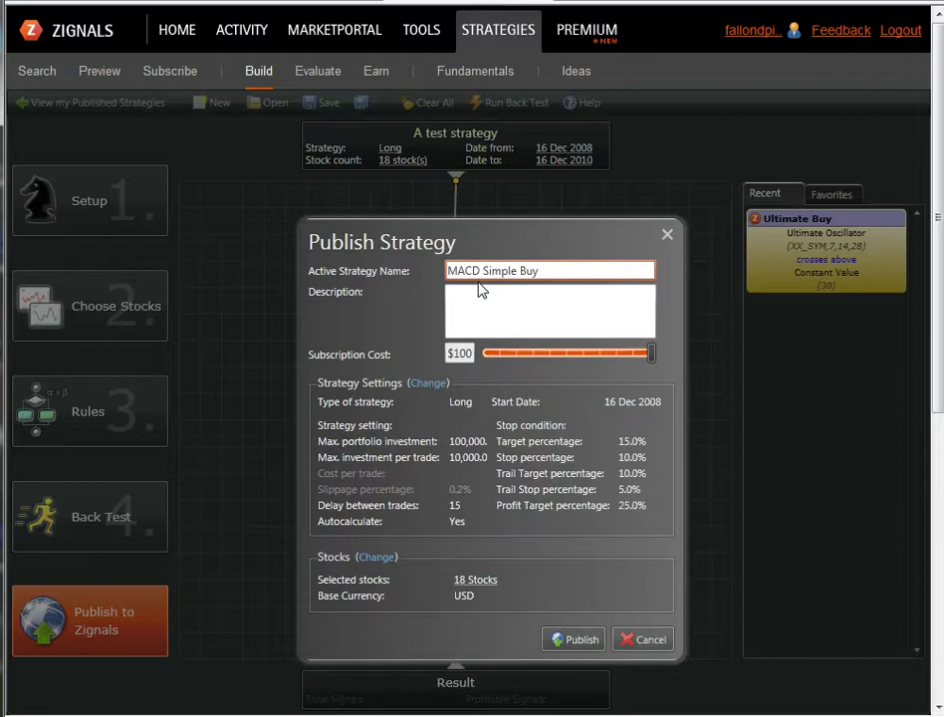
{"action": "left_click_drag", "start_coordinate": [480, 270], "coordinate": [435, 275]}
{"action": "type", "text": "U"}
{"action": "type", "text": "ltimate"}
{"action": "left_click", "coordinate": [588, 642]}
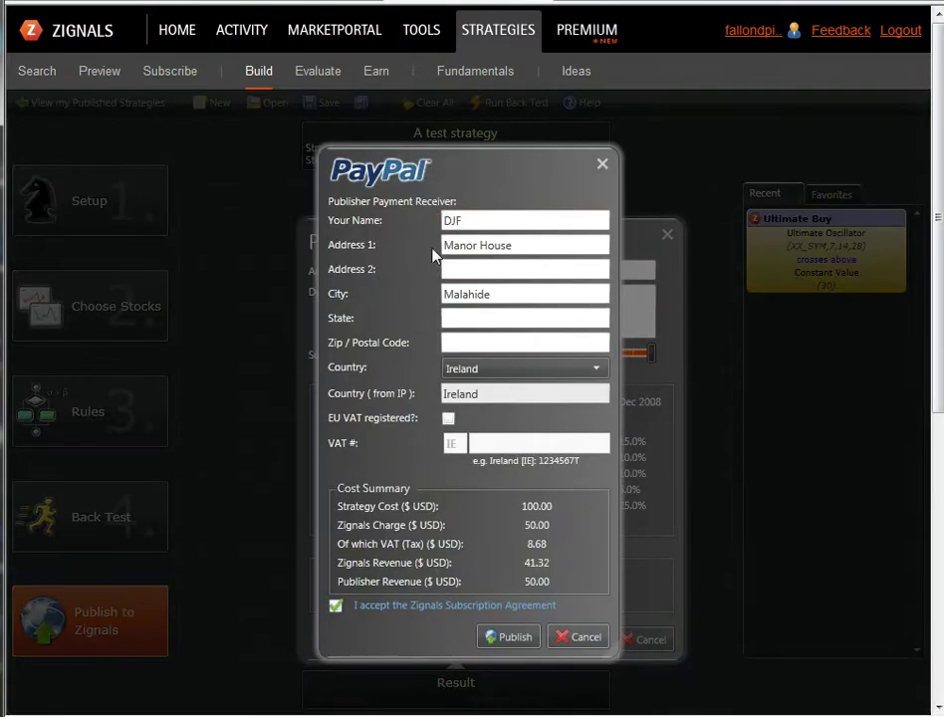
Confirm the PayPal payout details, publish Ultimate Simple Buy, and dismiss the success notice
{"action": "left_click", "coordinate": [444, 223]}
{"action": "left_click", "coordinate": [509, 640]}
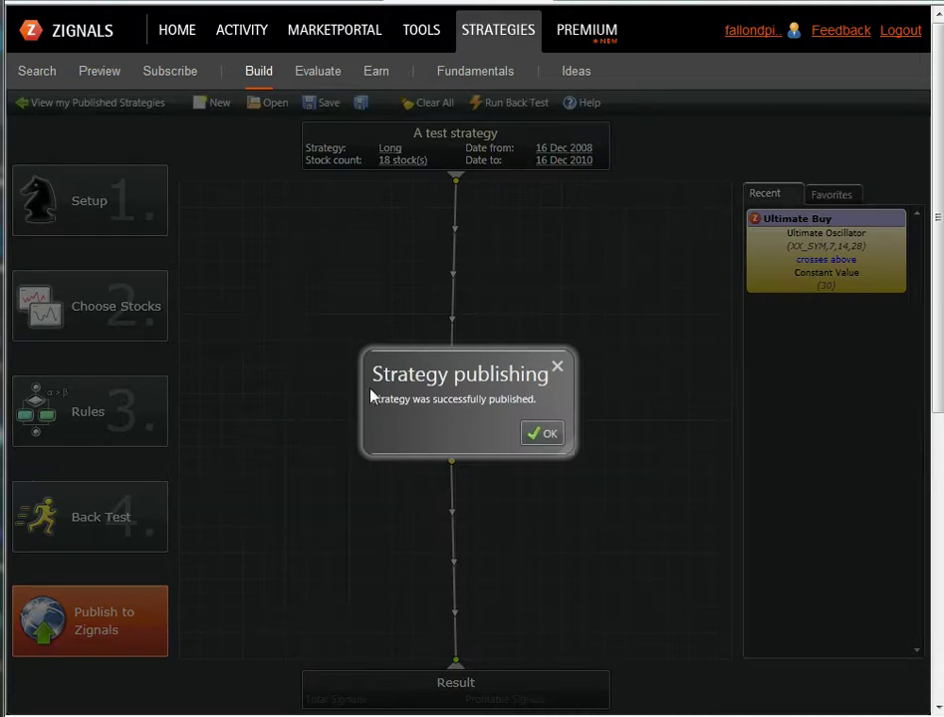
{"action": "left_click", "coordinate": [538, 432]}
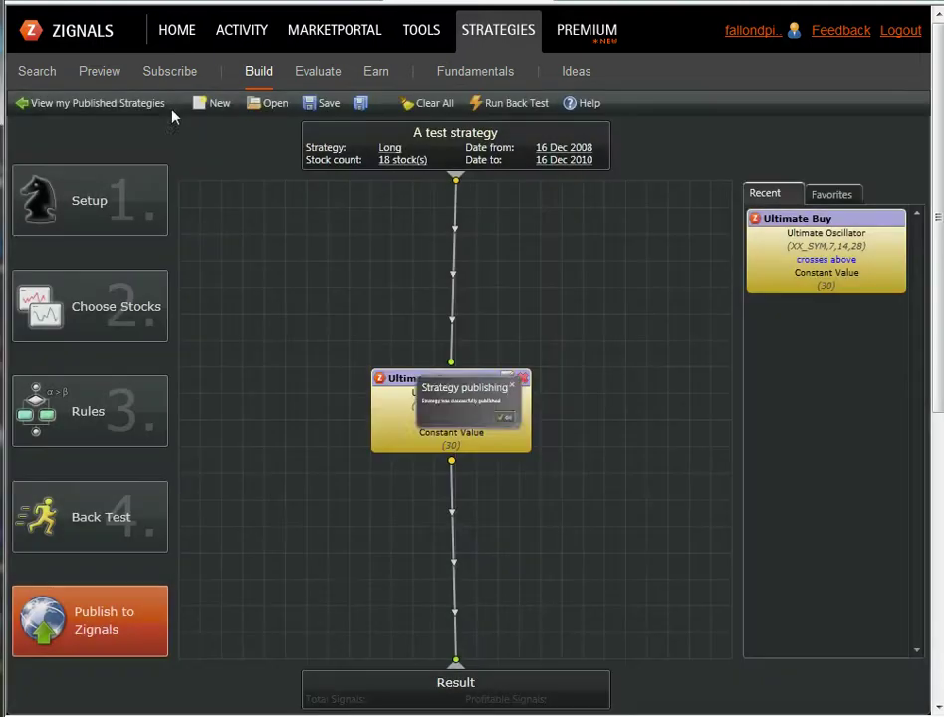
In the home page Trading Strategies list, collapse My Money Flow Strategy and expand Ultimate Simple Buy
{"action": "left_click", "coordinate": [173, 45]}
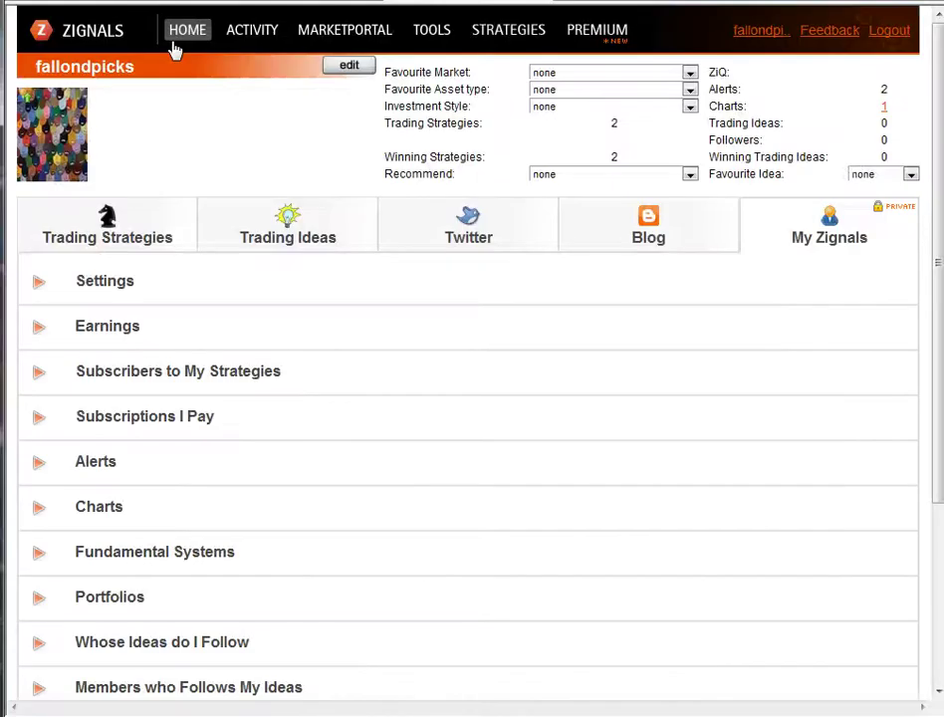
{"action": "left_click", "coordinate": [117, 233]}
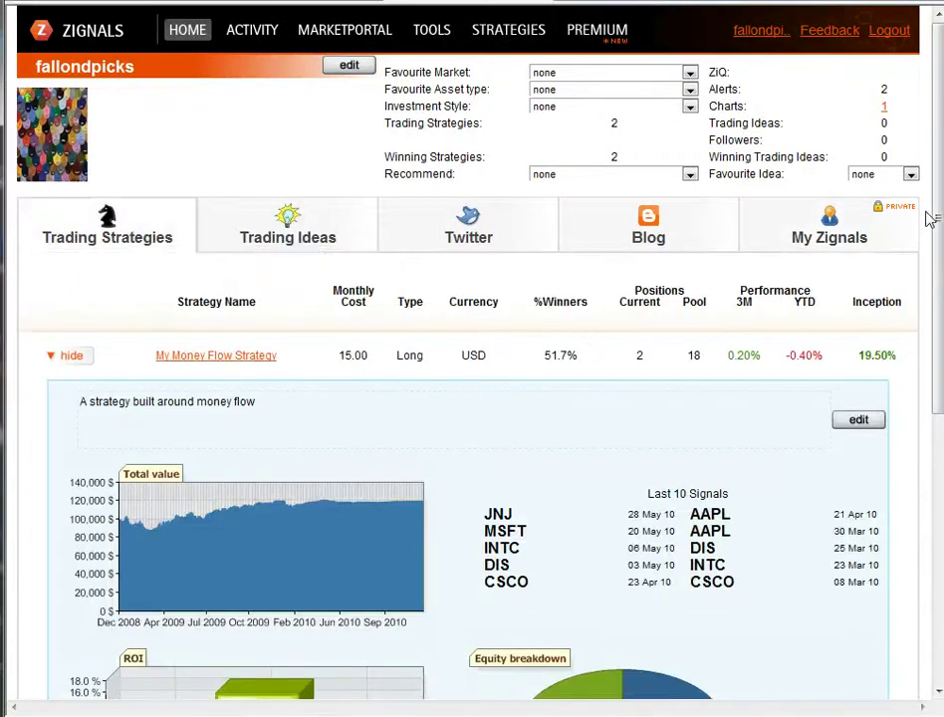
{"action": "scroll", "coordinate": [939, 236], "scroll_direction": "down", "scroll_amount": 1}
{"action": "left_click", "coordinate": [67, 334]}
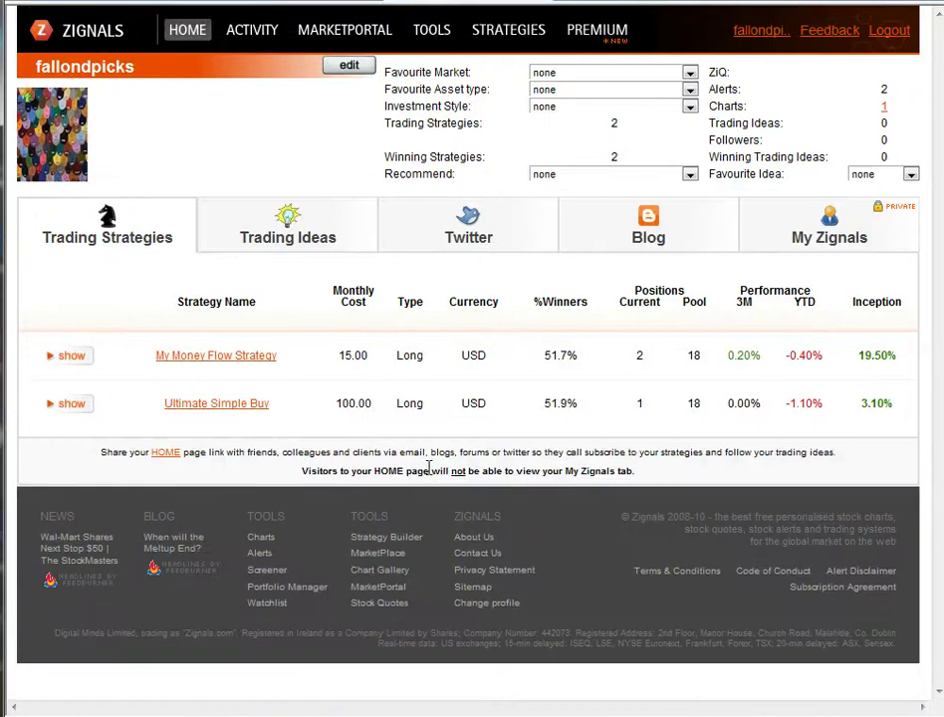
{"action": "left_click", "coordinate": [68, 403]}
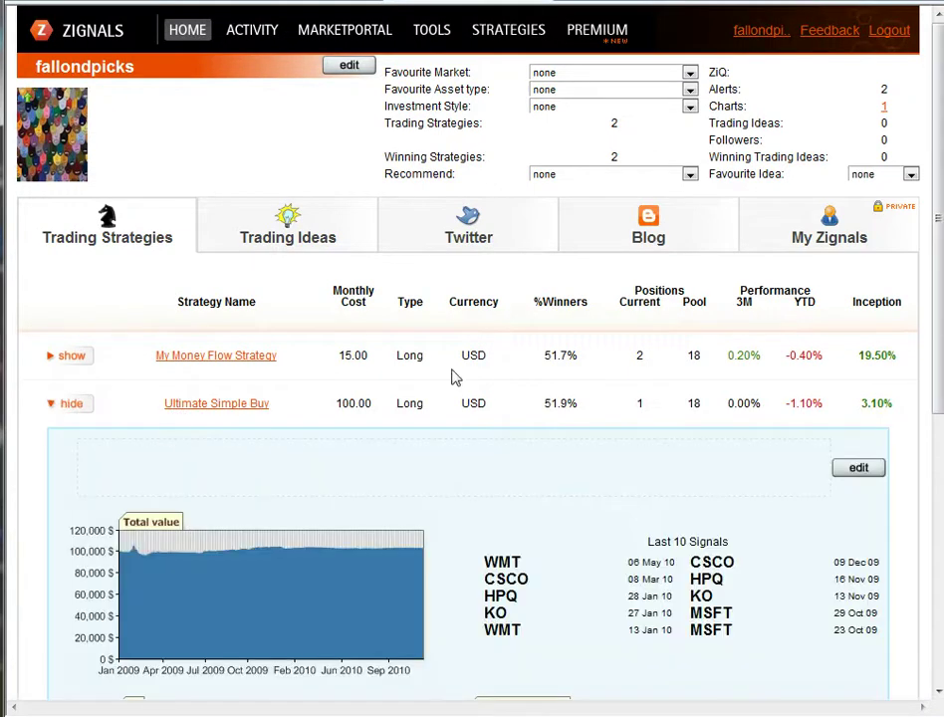
Edit Ultimate Simple Buy's details and save the description 'A strategy which buys on an ultimate crossover'
{"action": "left_click_drag", "start_coordinate": [938, 224], "coordinate": [933, 337]}
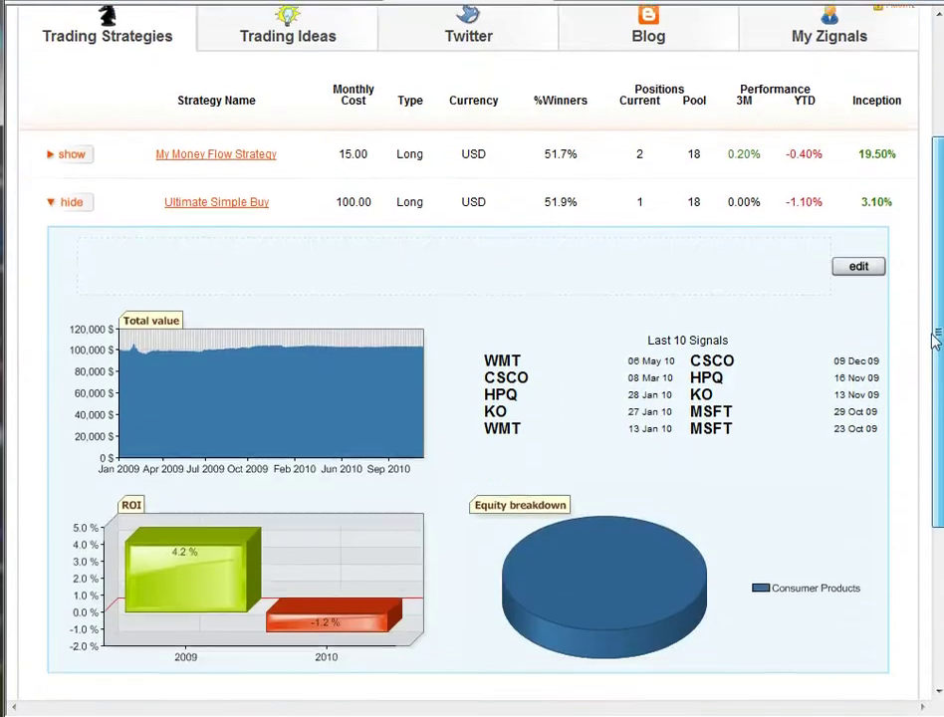
{"action": "left_click", "coordinate": [859, 272]}
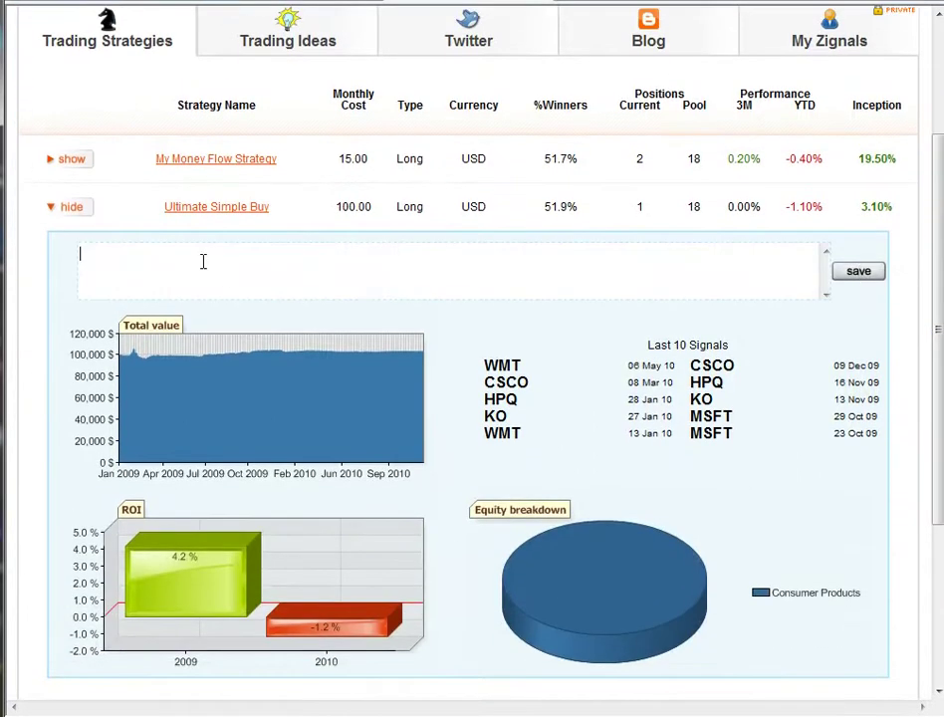
{"action": "type", "text": "A"}
{"action": "type", "text": " strategy w"}
{"action": "type", "text": "hich buys on"}
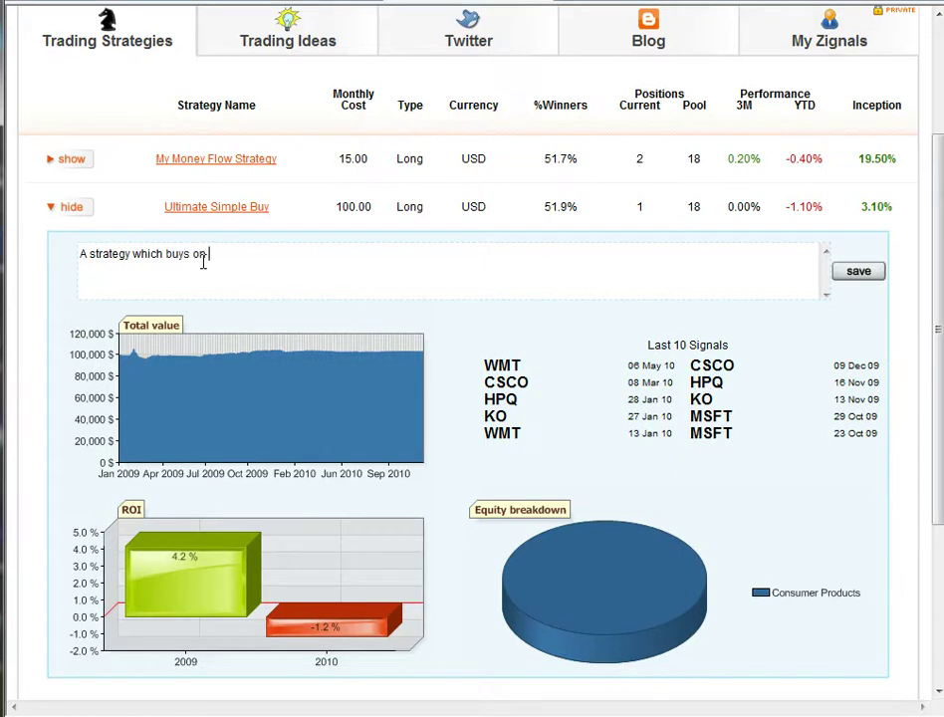
{"action": "type", "text": " an u"}
{"action": "key", "text": "BackSpace"}
{"action": "key", "text": "BackSpace"}
{"action": "type", "text": "n ultimate c"}
{"action": "type", "text": "rossover"}
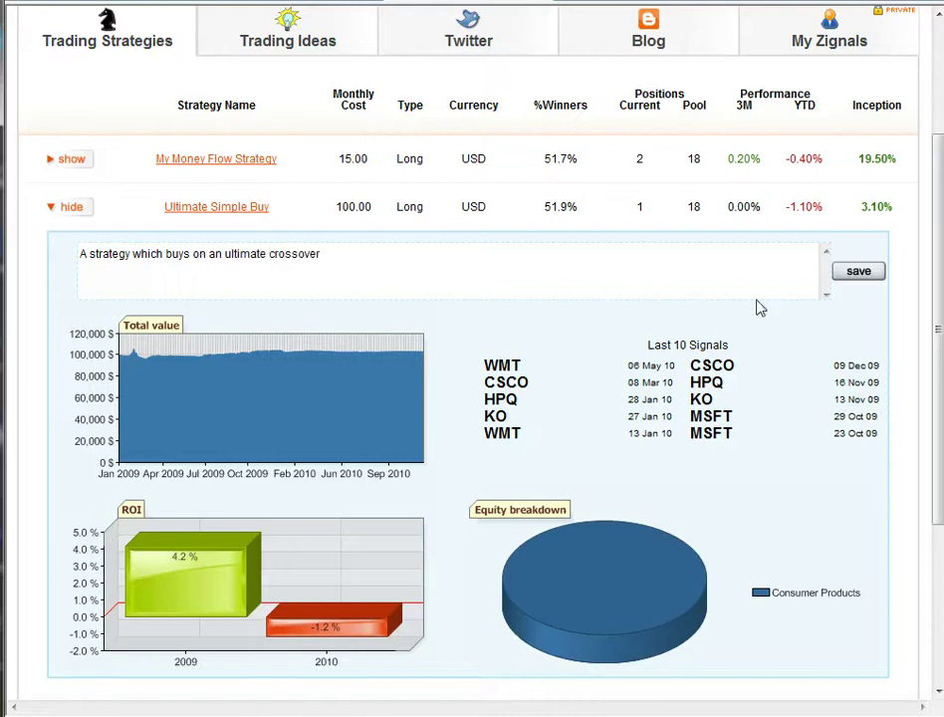
{"action": "left_click", "coordinate": [857, 273]}
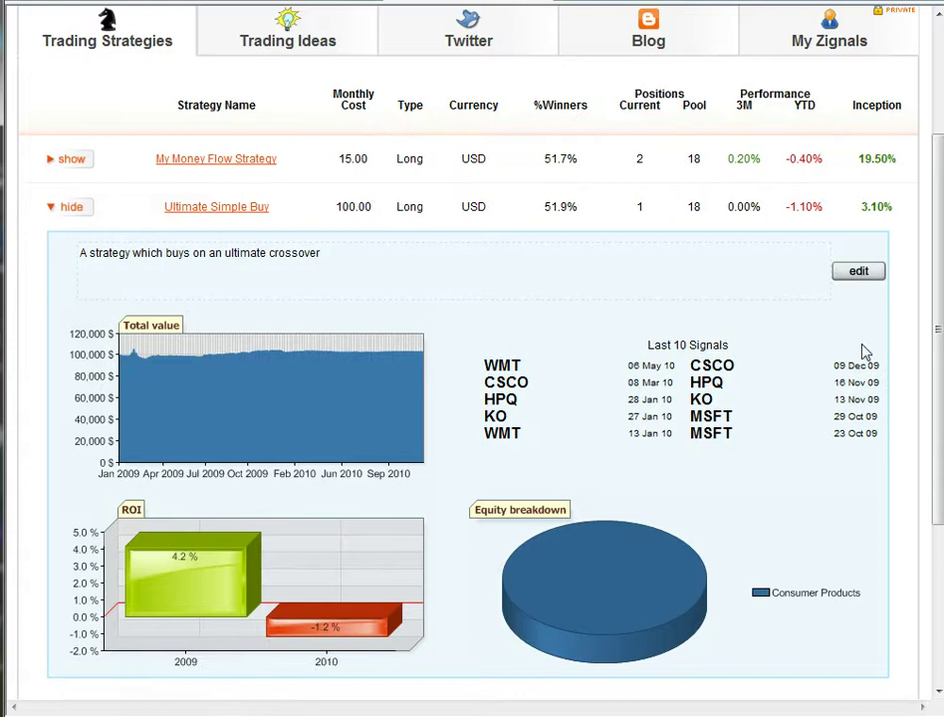
Scroll the visitor view of the home page to show both published strategies
{"action": "left_click_drag", "start_coordinate": [939, 364], "coordinate": [937, 354]}
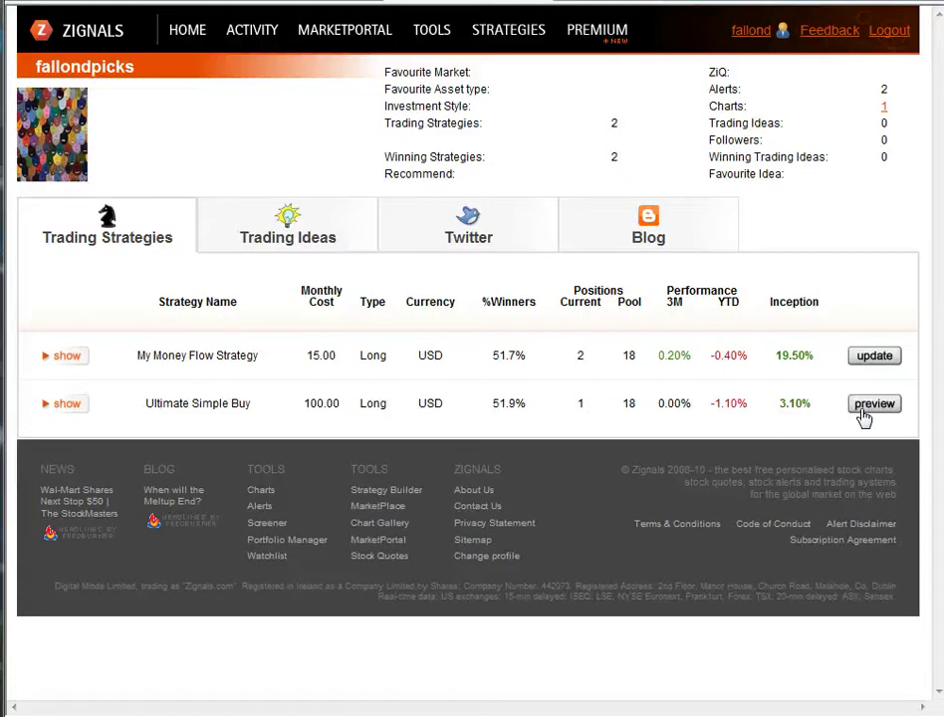
Preview Ultimate Simple Buy as a visitor, then view and decline its upgrade offer
{"action": "left_click", "coordinate": [864, 408]}
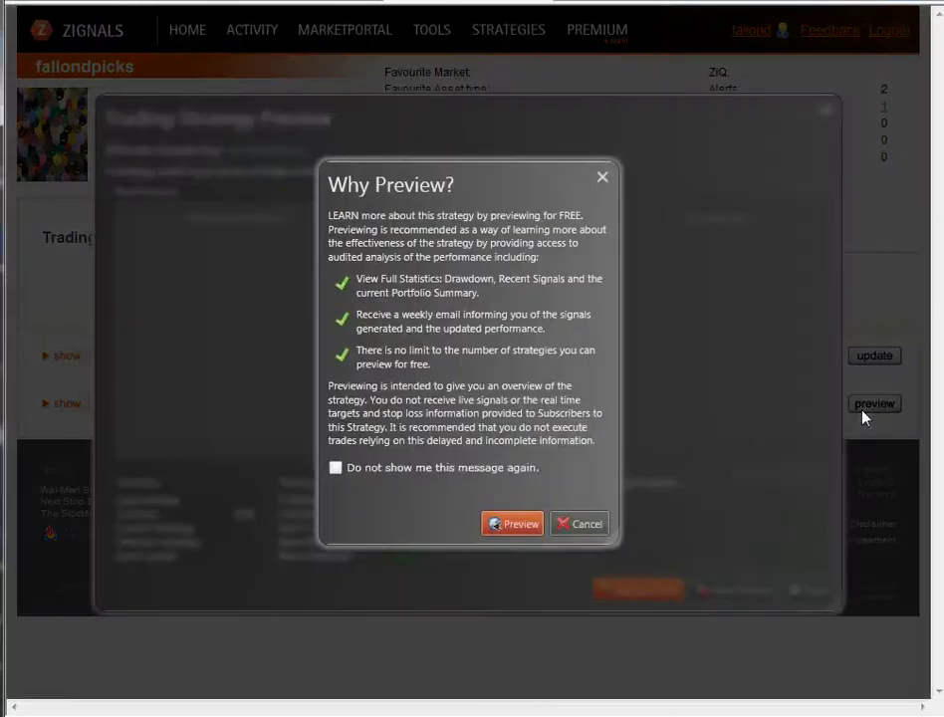
{"action": "left_click", "coordinate": [513, 526]}
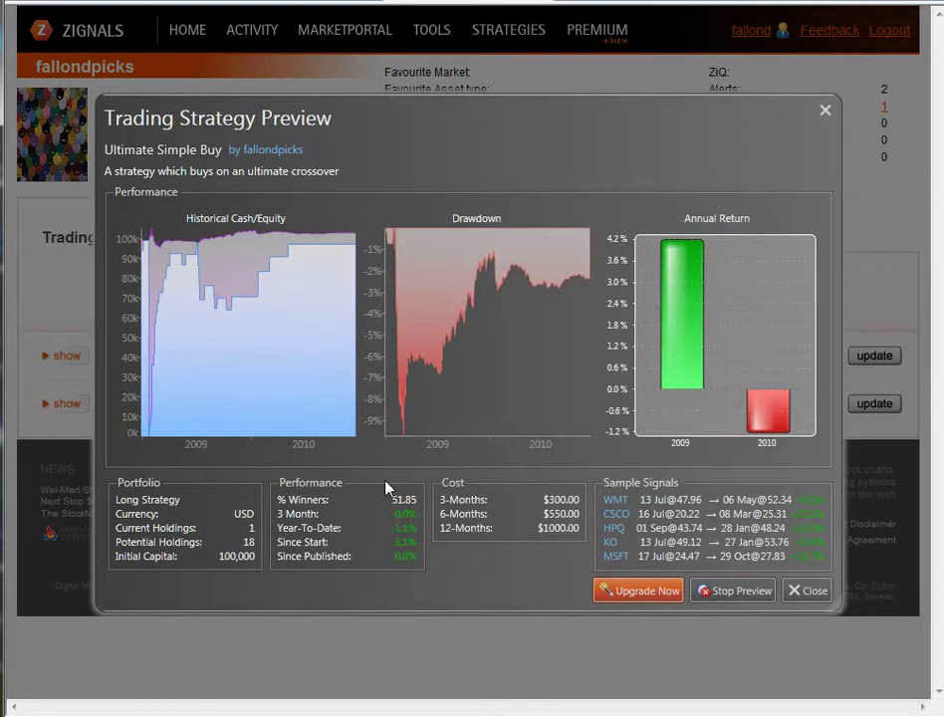
{"action": "left_click", "coordinate": [632, 592]}
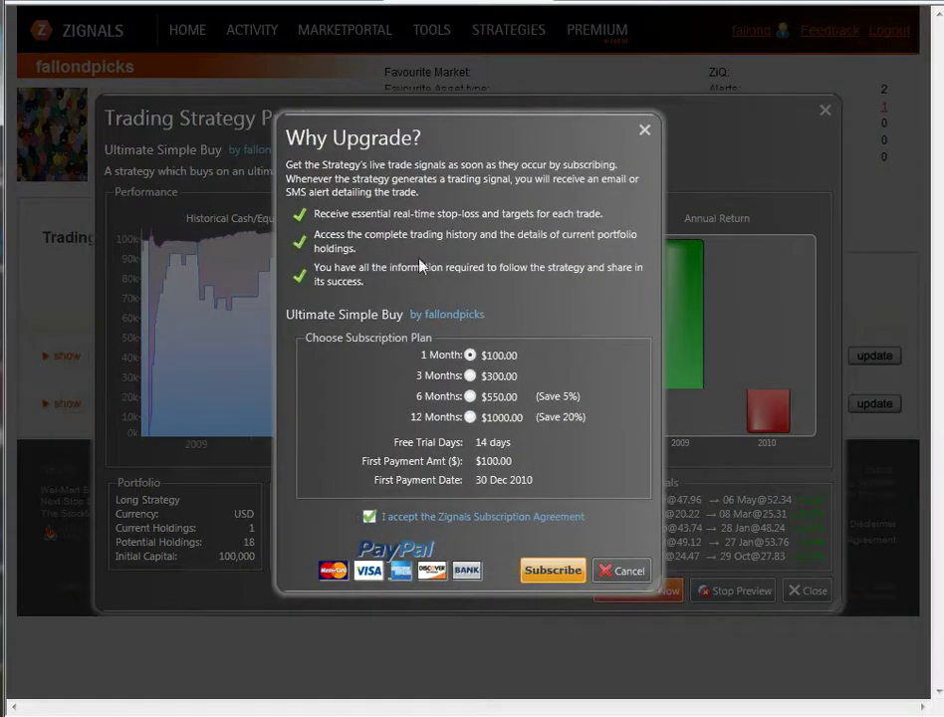
{"action": "left_click", "coordinate": [621, 574]}
Close the preview, reopen Ultimate Simple Buy's preview, and stop it
{"action": "left_click", "coordinate": [727, 592]}
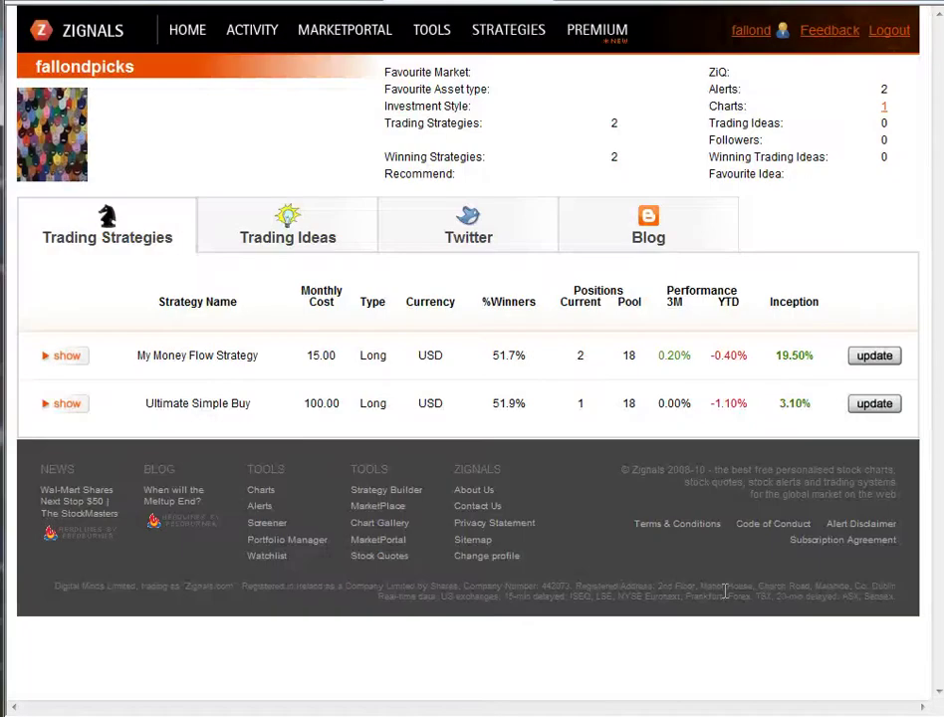
{"action": "left_click", "coordinate": [872, 405]}
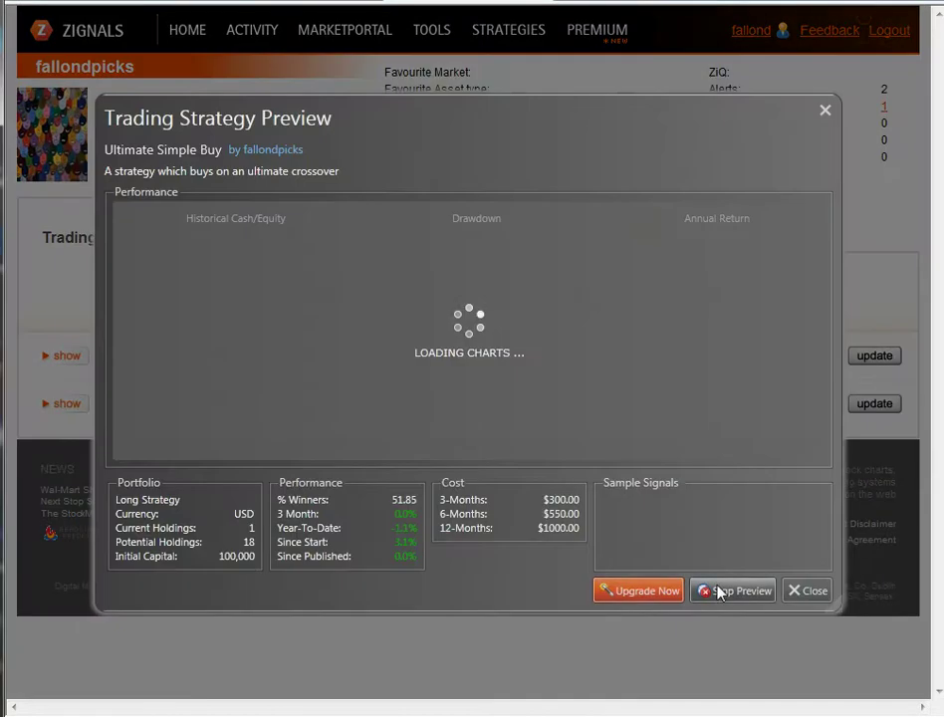
{"action": "left_click", "coordinate": [719, 591]}
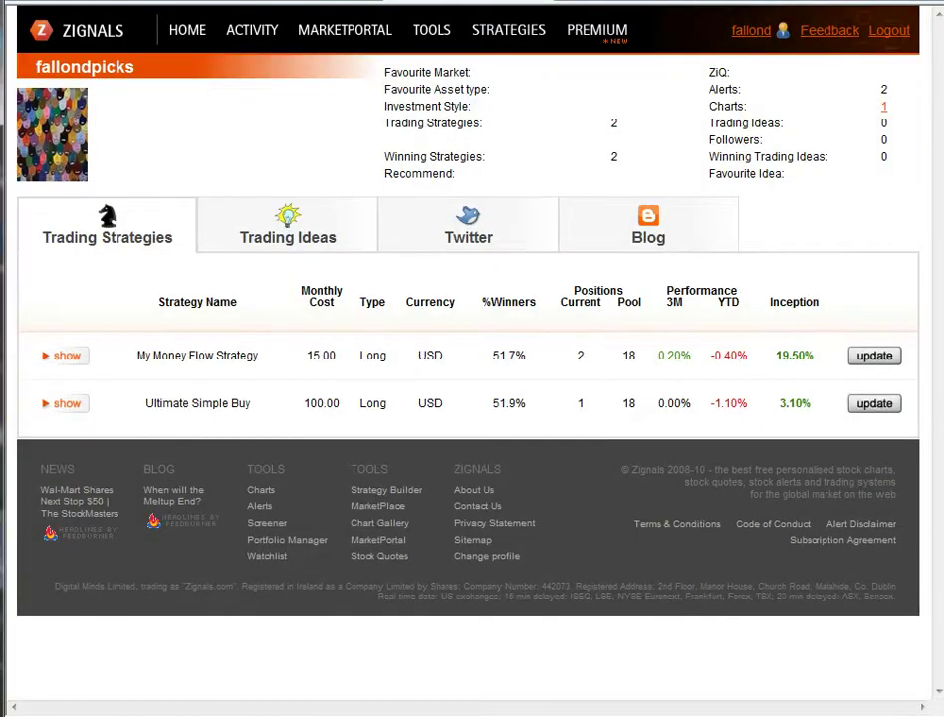